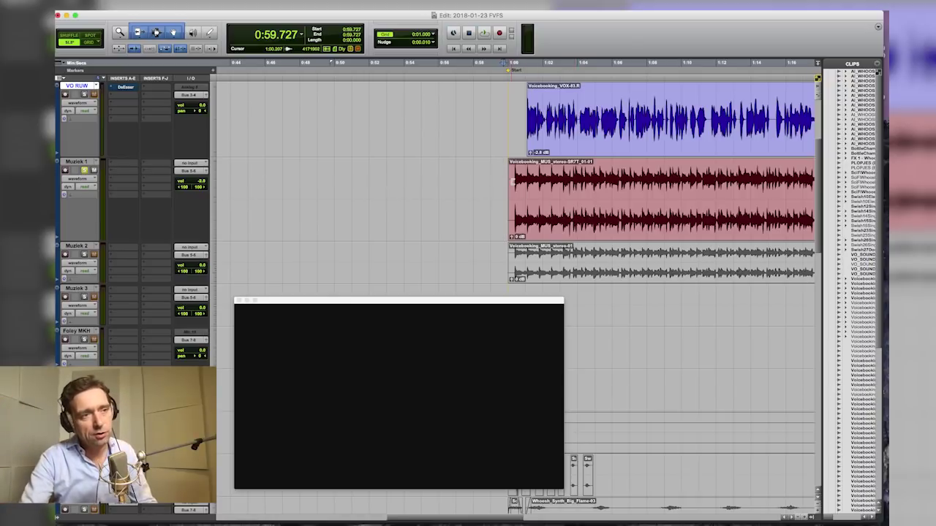
# Step: Play the mix from 59.727, solo the VO RUW track and listen to the voice-over
pyautogui.press('space')
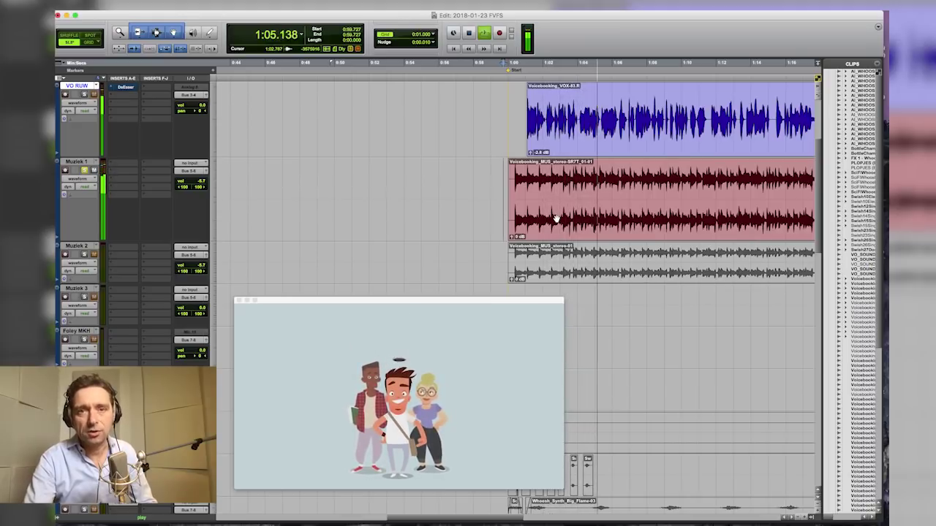
pyautogui.click(90, 96)
pyautogui.press('space')
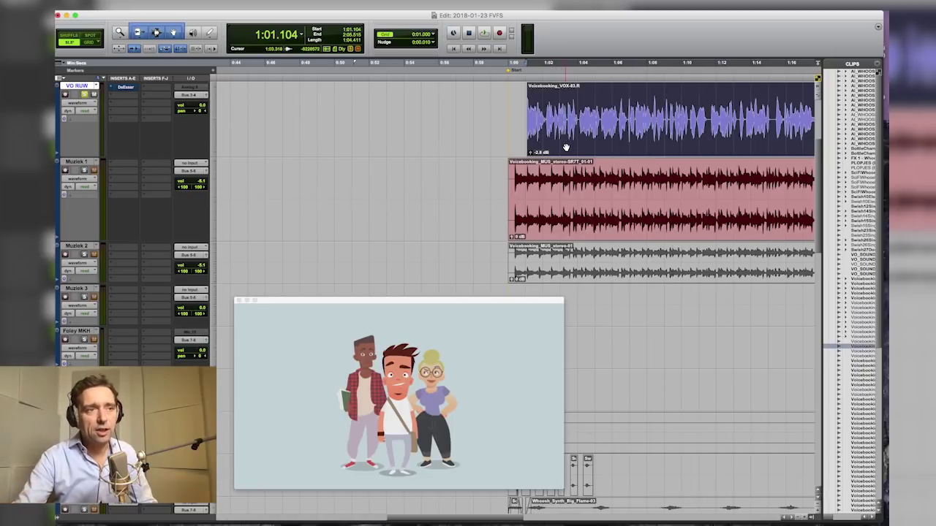
pyautogui.press('space')
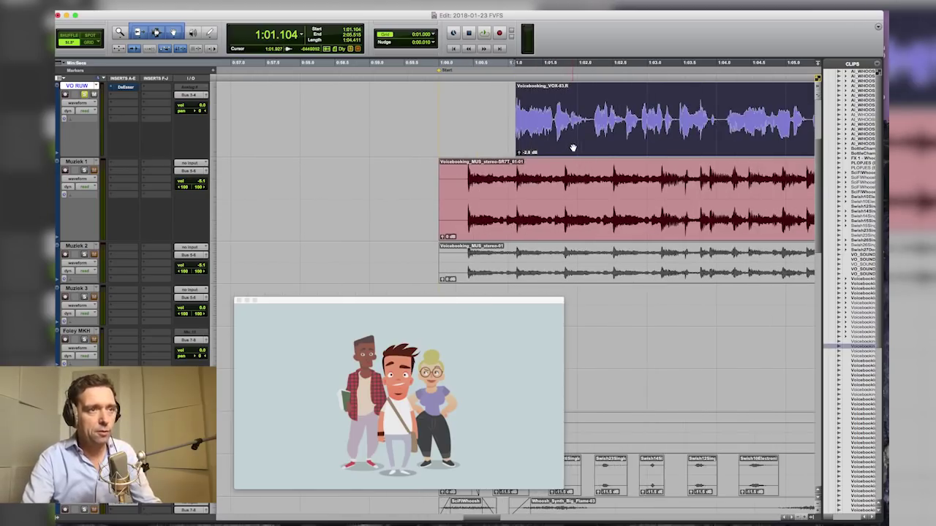
# Step: Move the voice-over clip to start at 1:00.421 on the first music beat and place the cursor at 59.569
pyautogui.click(567, 147)
pyautogui.moveTo(526, 149); pyautogui.dragTo(524, 148)
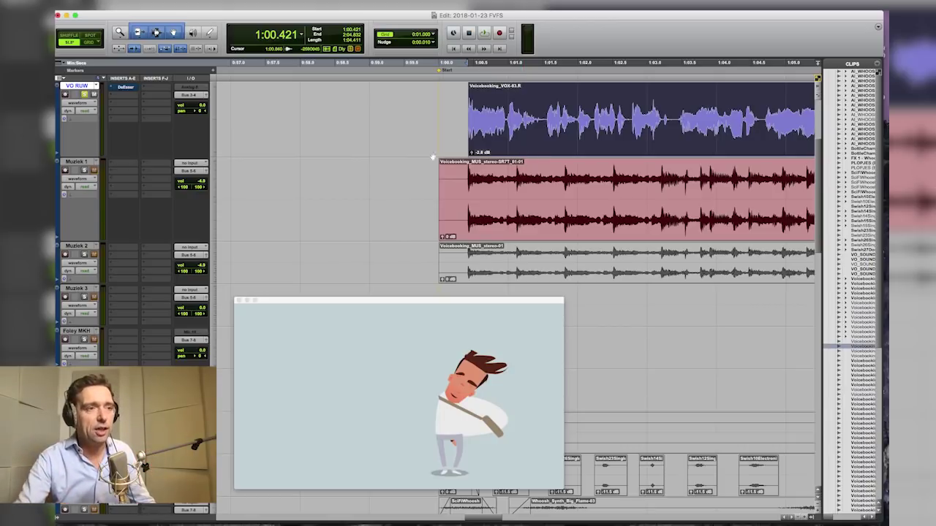
pyautogui.click(408, 176)
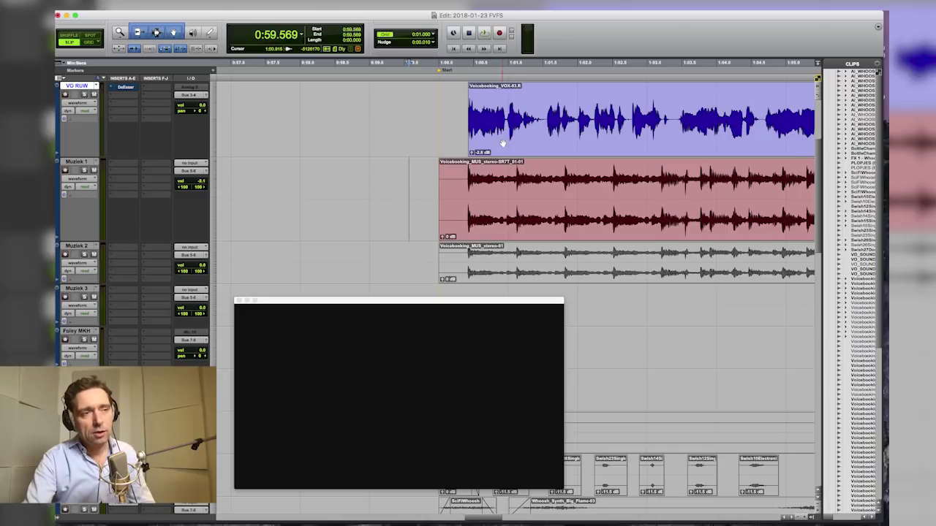
# Step: Align the voice-over clip's start with the music clip at 59.997 and play the result from 59.183
pyautogui.click(504, 141)
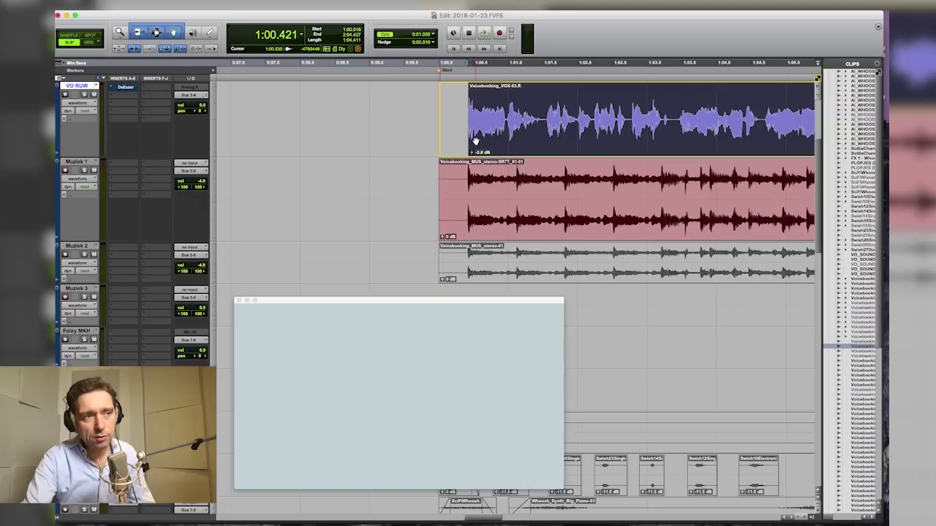
pyautogui.keyDown('ctrl'); pyautogui.click(474, 140); pyautogui.keyUp('ctrl')
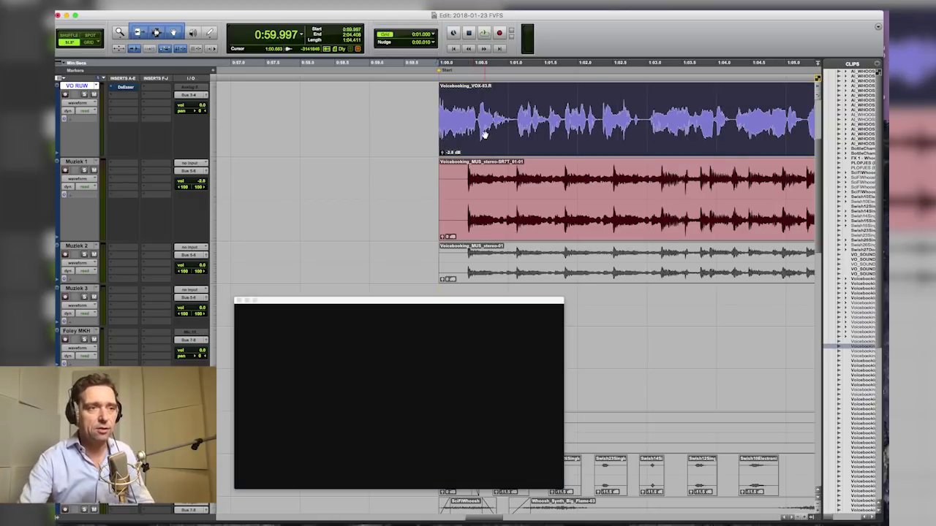
pyautogui.click(380, 182)
pyautogui.press('space')
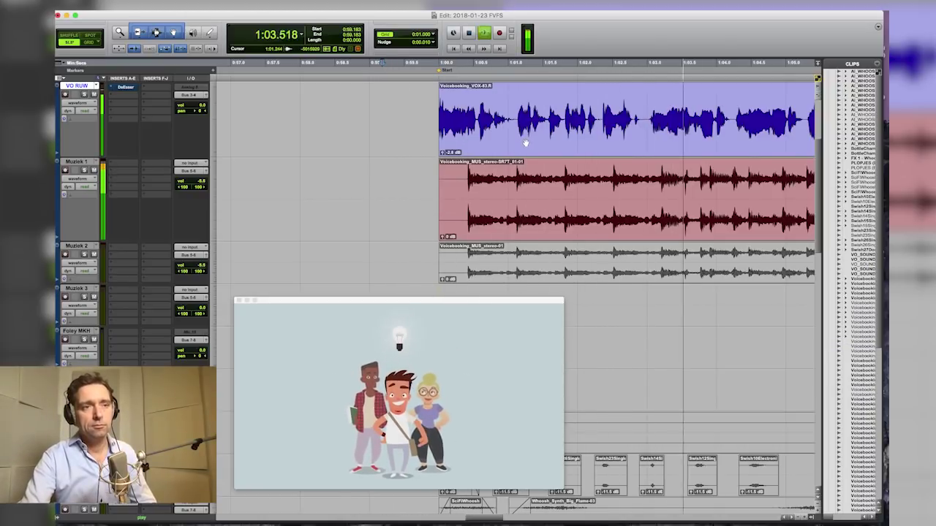
pyautogui.press('space')
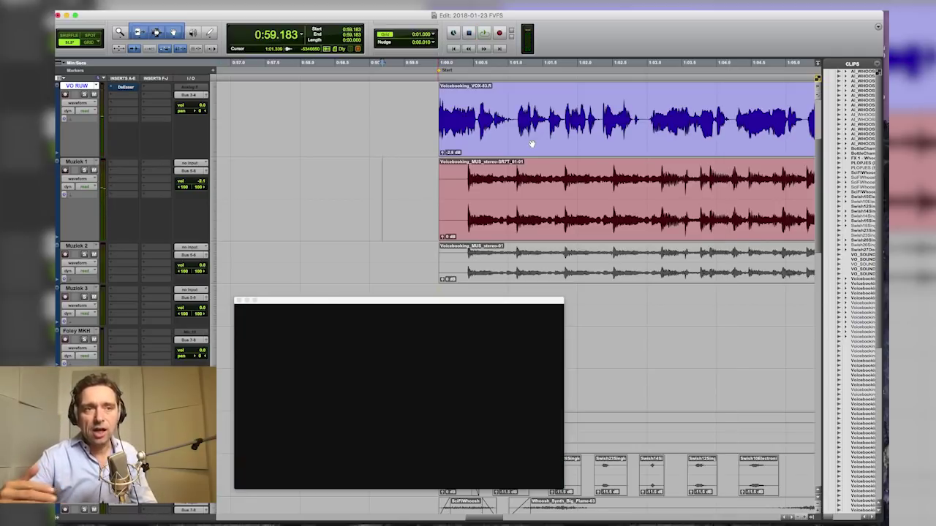
# Step: Move the voice-over clip to start at about 1:00.244, slightly ahead of the first music beat
pyautogui.click(542, 144)
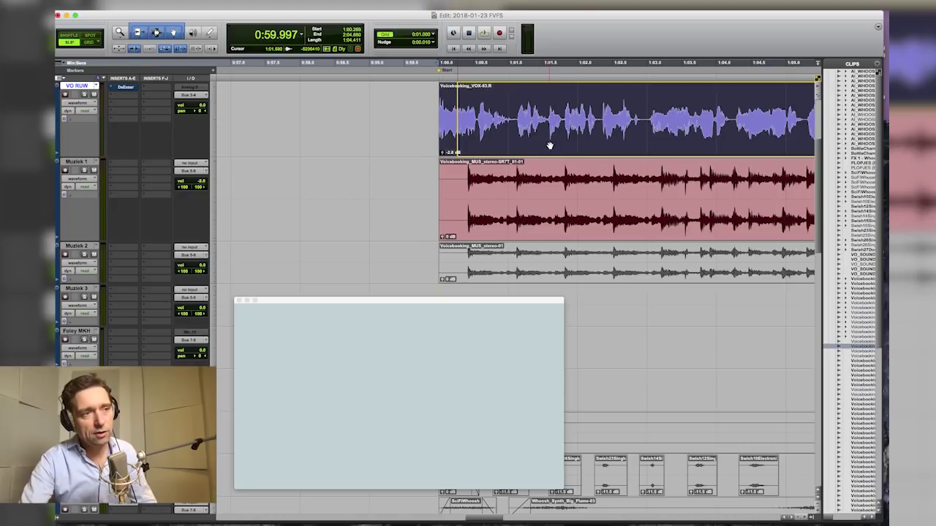
pyautogui.keyDown('ctrl'); pyautogui.click(549, 146); pyautogui.keyUp('ctrl')
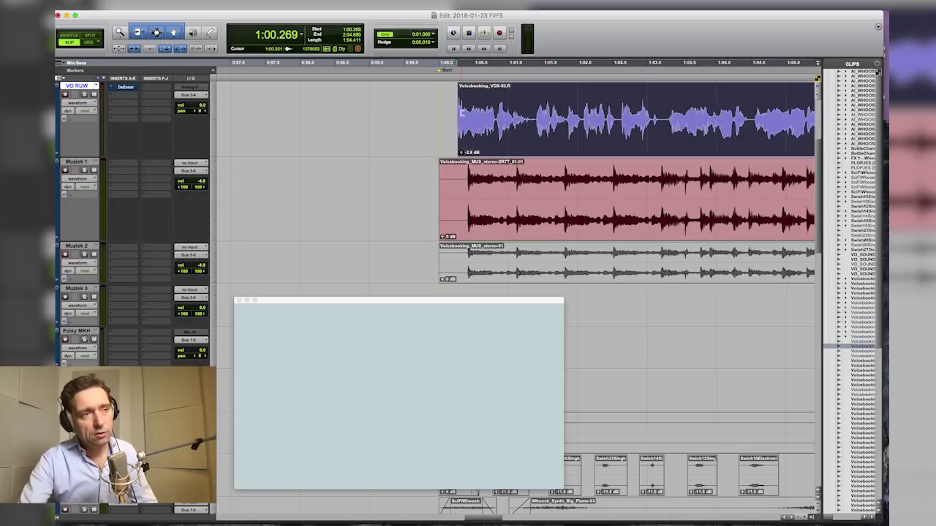
pyautogui.click(465, 151)
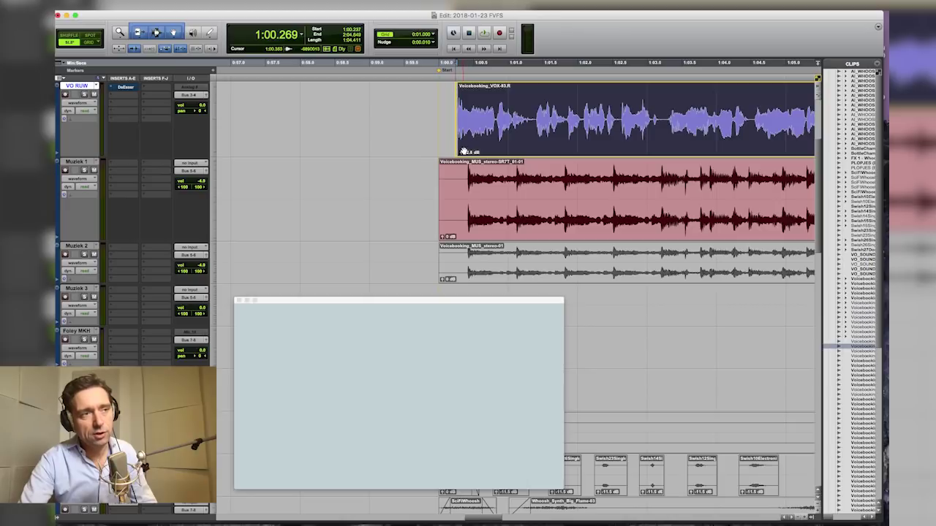
pyautogui.moveTo(464, 150); pyautogui.dragTo(462, 151)
# Step: Mark the passage from 1:03.002 to 1:03.564 on the voice and music tracks, and play the mix from 59.721
pyautogui.moveTo(646, 115); pyautogui.dragTo(686, 211)
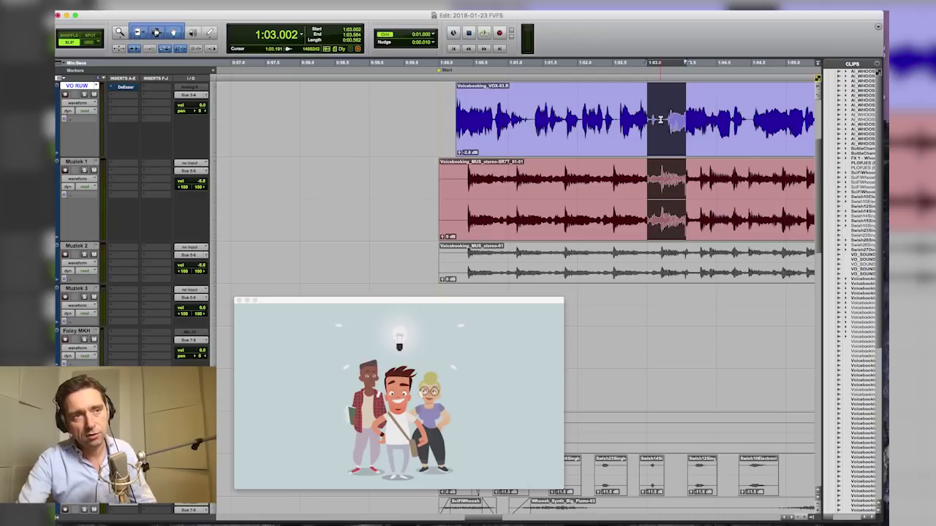
pyautogui.click(419, 178)
pyautogui.press('space')
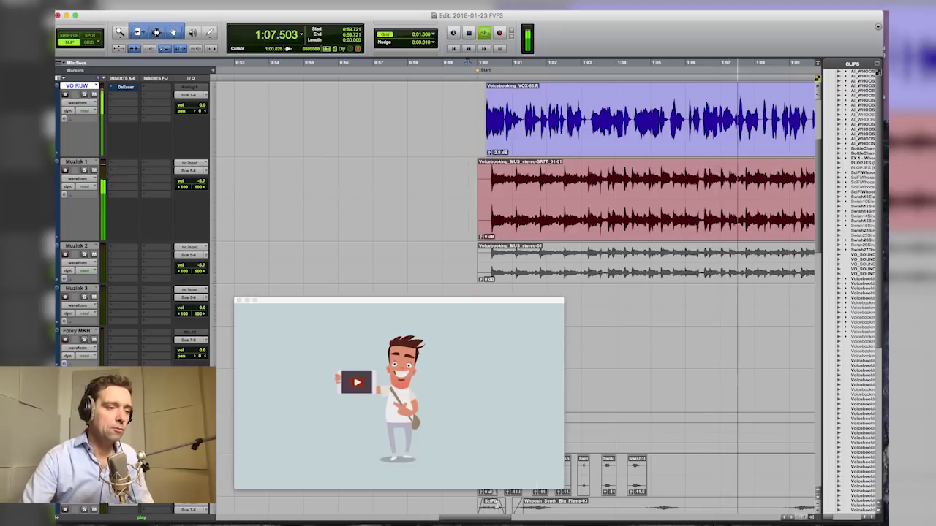
# Step: Split the voice-over clip at 1:06.114, at the start of the phrase following the pause
pyautogui.moveTo(495, 520); pyautogui.dragTo(517, 520)
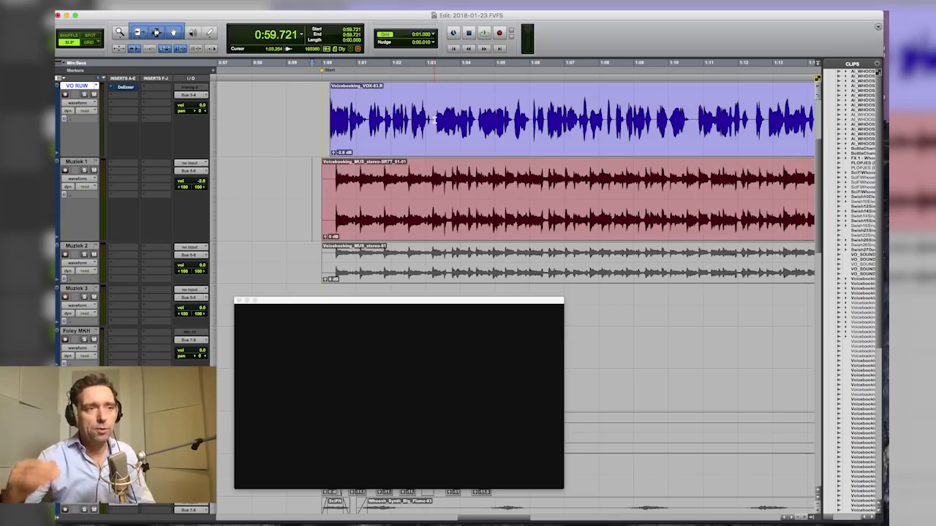
pyautogui.moveTo(533, 117); pyautogui.dragTo(547, 219)
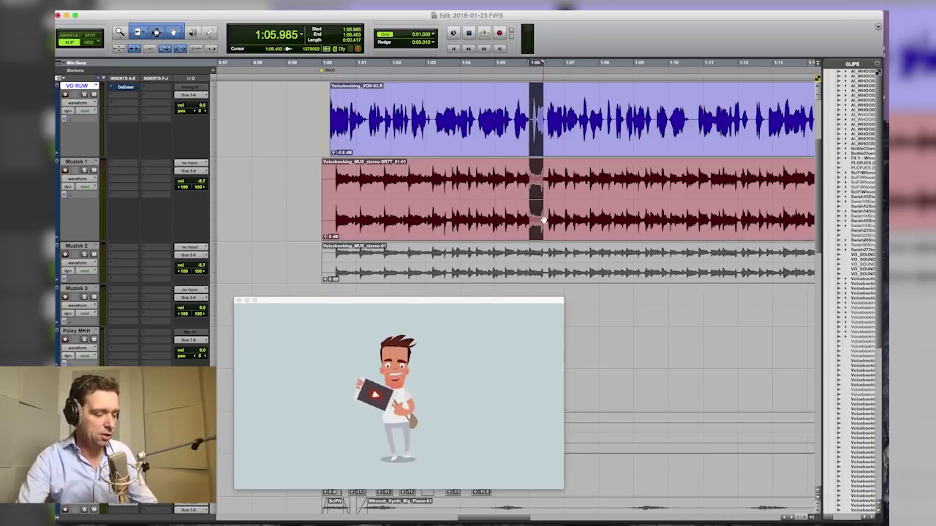
pyautogui.press('super+bracketright')
pyautogui.press('super+bracketright')
pyautogui.press('super+bracketright')
pyautogui.press('super+bracketright')
pyautogui.click(525, 179)
pyautogui.press('super+bracketright')
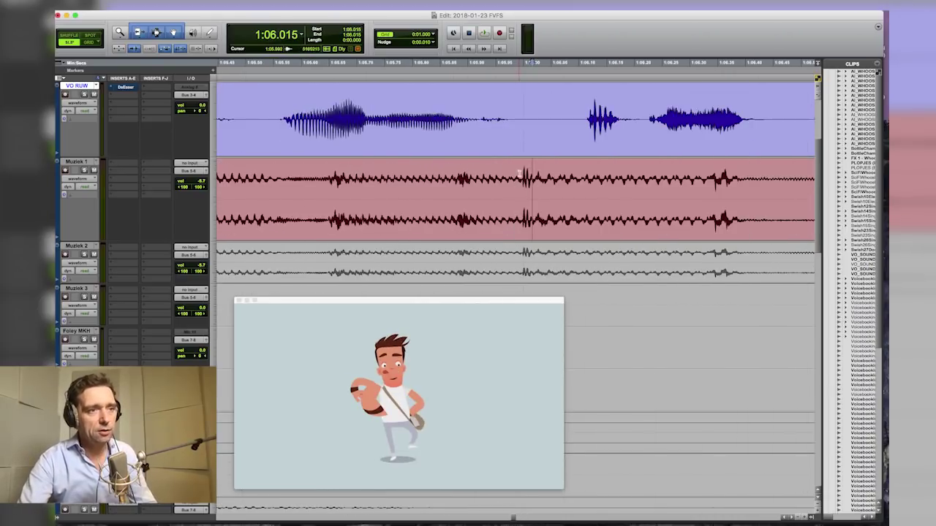
pyautogui.click(586, 108)
pyautogui.press('super+e')
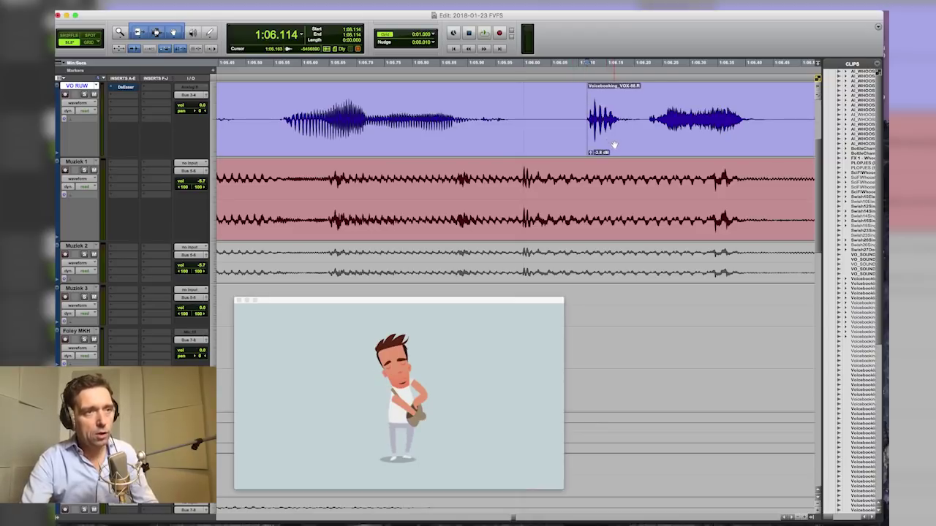
# Step: Move the voice clip after the split to start at 1:05.997 on the music beat, and play both parts from 1:00.244
pyautogui.moveTo(614, 145); pyautogui.dragTo(550, 144)
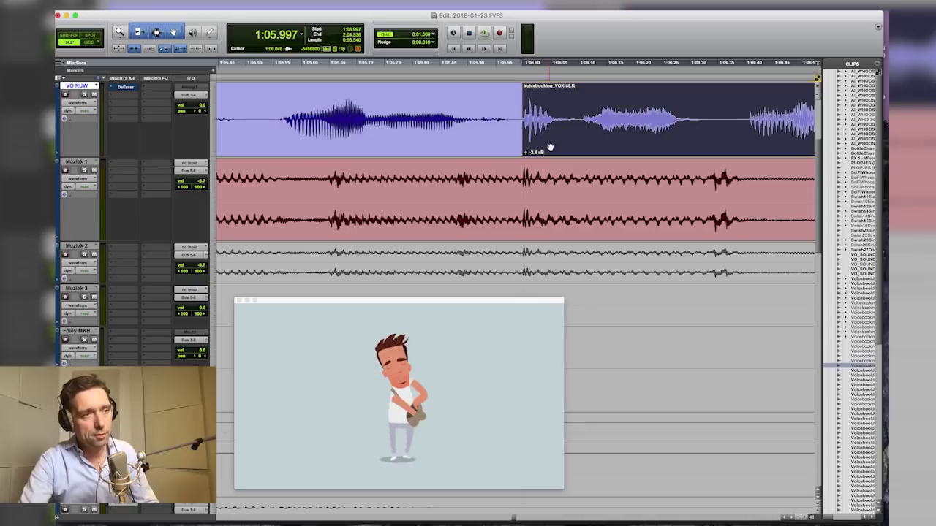
pyautogui.click(487, 148)
pyautogui.press('super+bracketleft')
pyautogui.press('super+bracketleft')
pyautogui.press('super+bracketleft')
pyautogui.press('space')
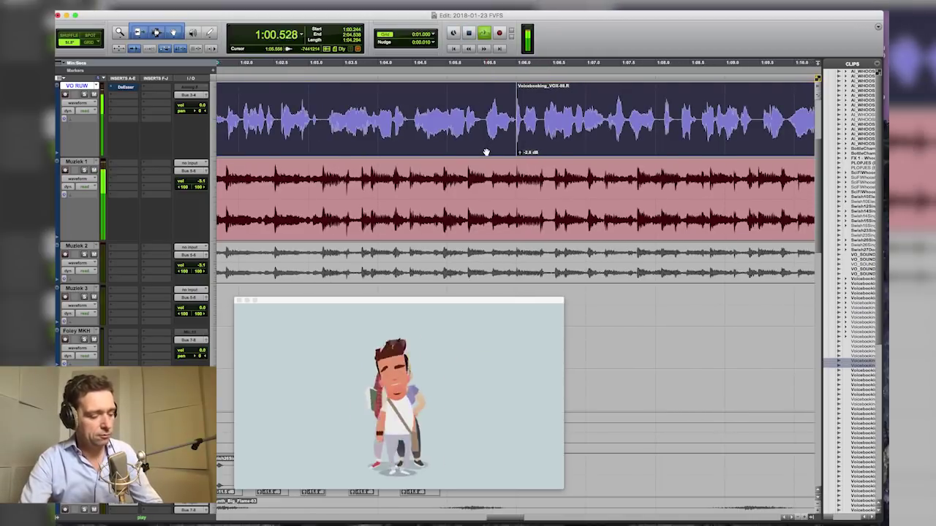
pyautogui.press('super+bracketleft')
pyautogui.press('super+bracketleft')
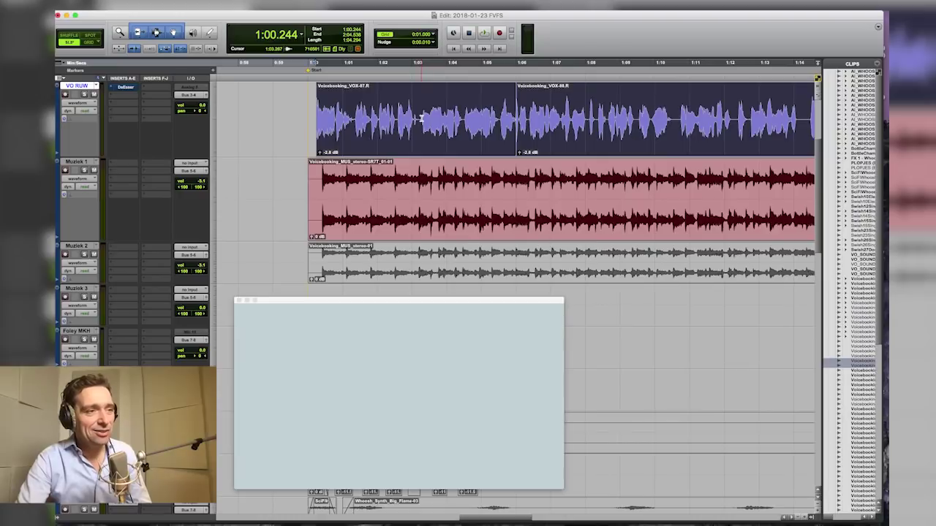
# Step: Split the first voice clip at 1:03.254 and move its second part slightly earlier, toward the music beat
pyautogui.click(483, 123)
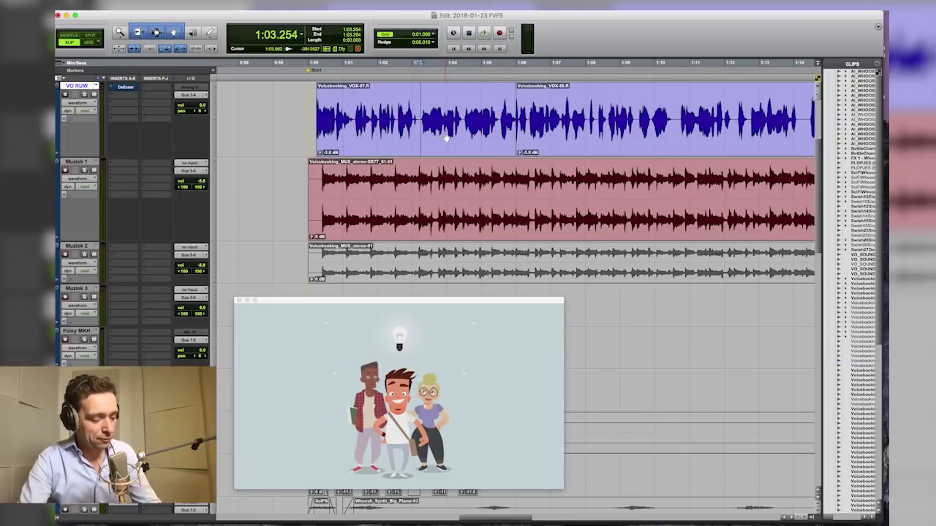
pyautogui.press('super+bracketright')
pyautogui.press('super+bracketright')
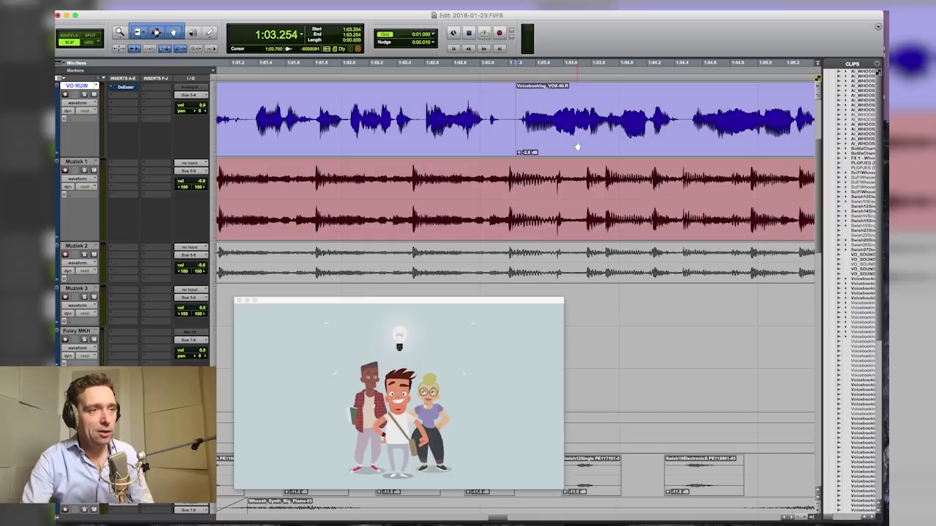
pyautogui.press('super+bracketleft')
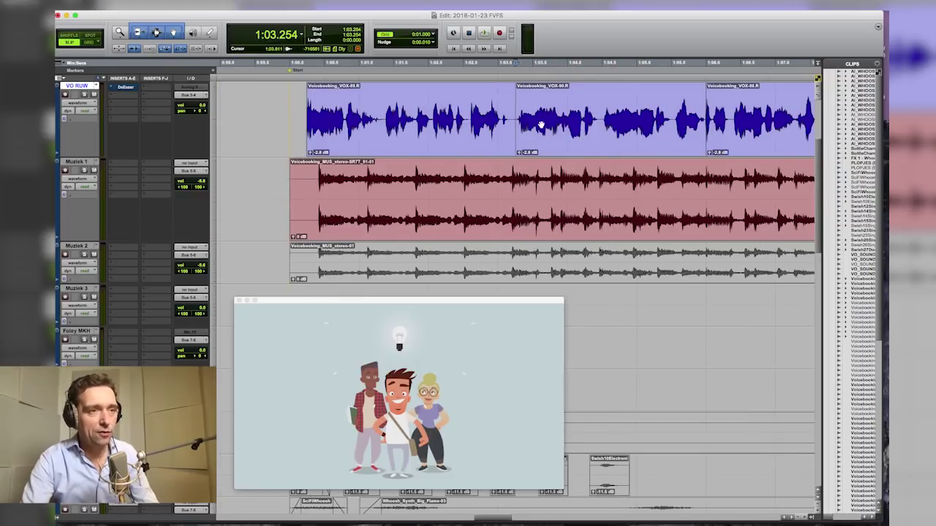
pyautogui.moveTo(541, 145); pyautogui.dragTo(533, 144)
# Step: Split the middle voice clip at 1:04.411 and move the new second part to start at 1:04.449
pyautogui.moveTo(596, 111); pyautogui.dragTo(612, 198)
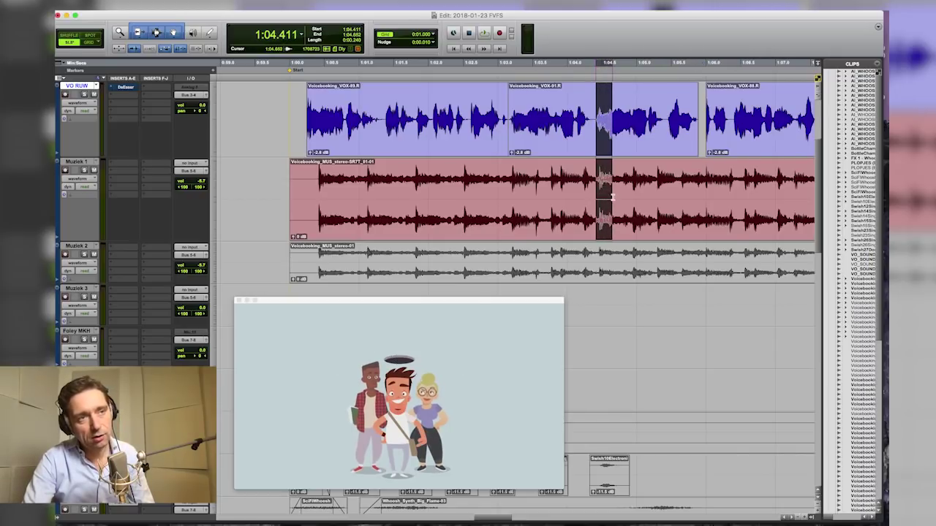
pyautogui.click(597, 115)
pyautogui.press('super+e')
pyautogui.click(620, 136)
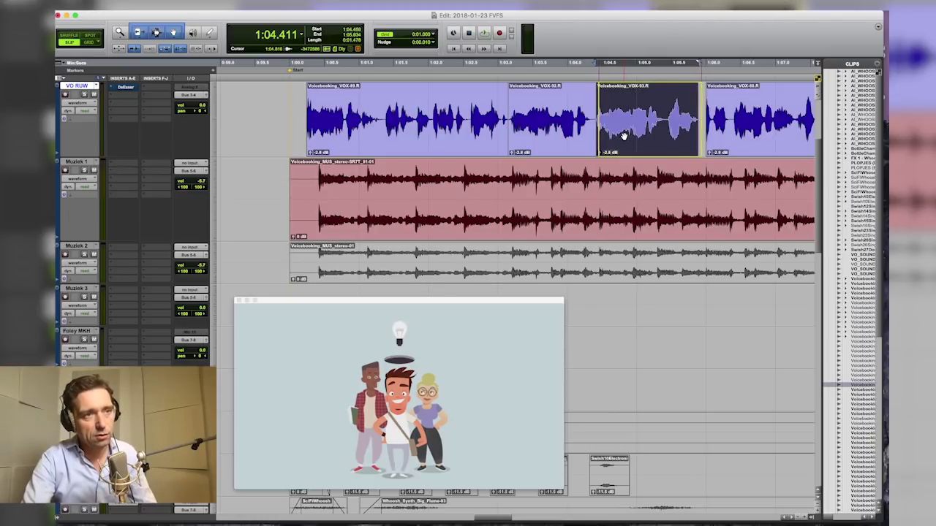
pyautogui.moveTo(623, 136); pyautogui.dragTo(626, 137)
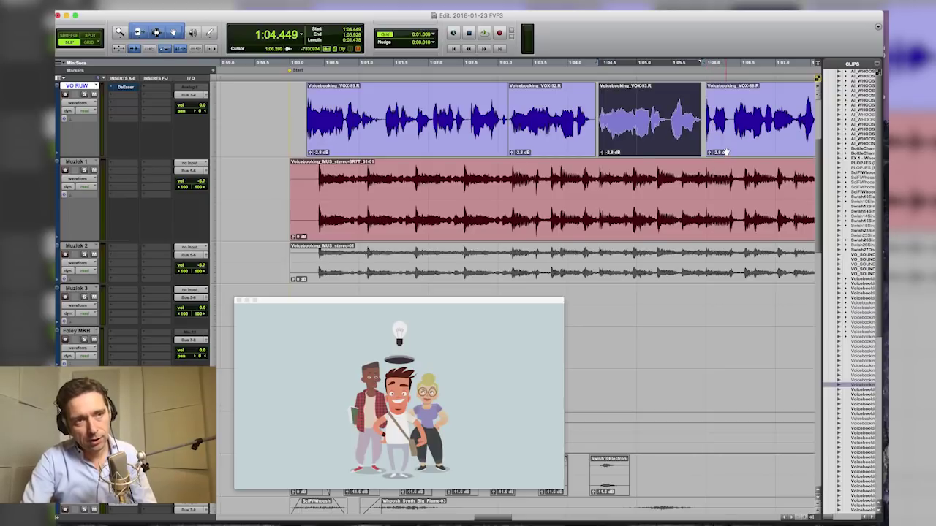
# Step: Move the last voice clip to start at 1:05.978 and play the edited voice-over with the music from 59.936
pyautogui.click(726, 152)
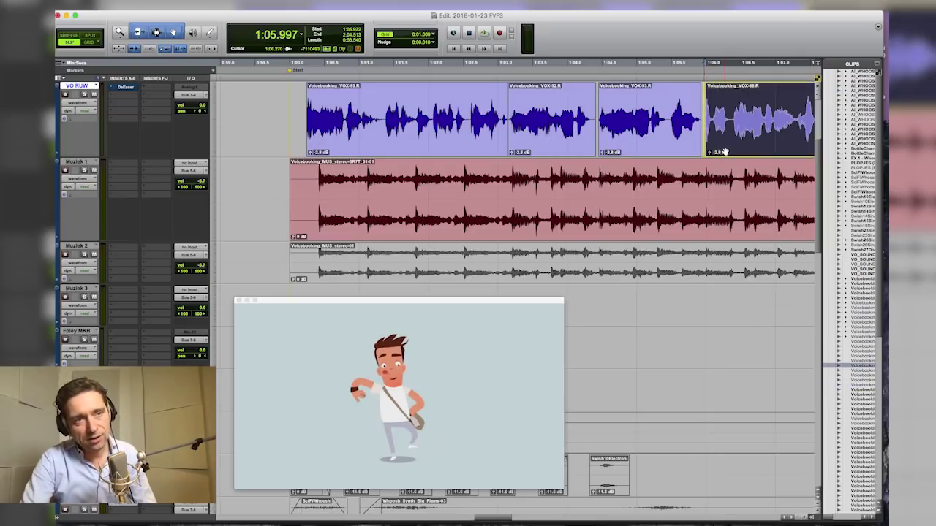
pyautogui.moveTo(725, 151); pyautogui.dragTo(724, 153)
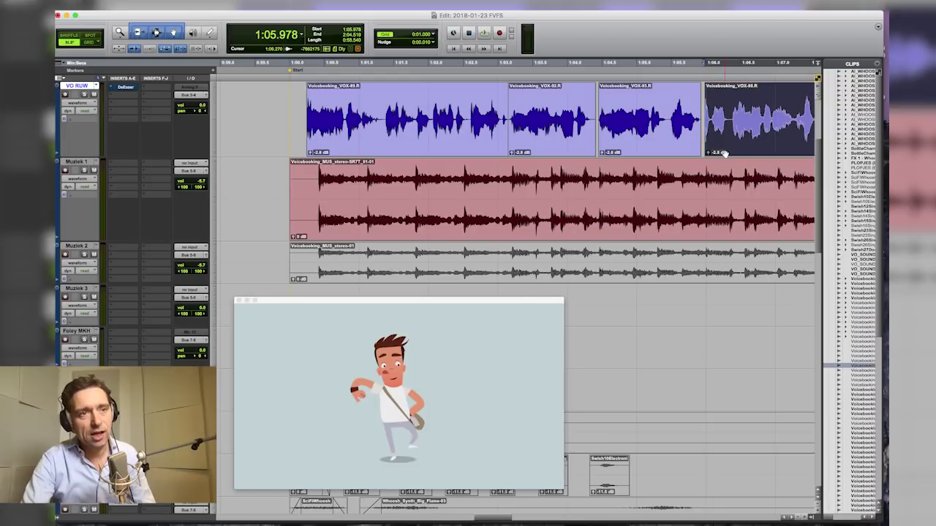
pyautogui.click(292, 167)
pyautogui.press('space')
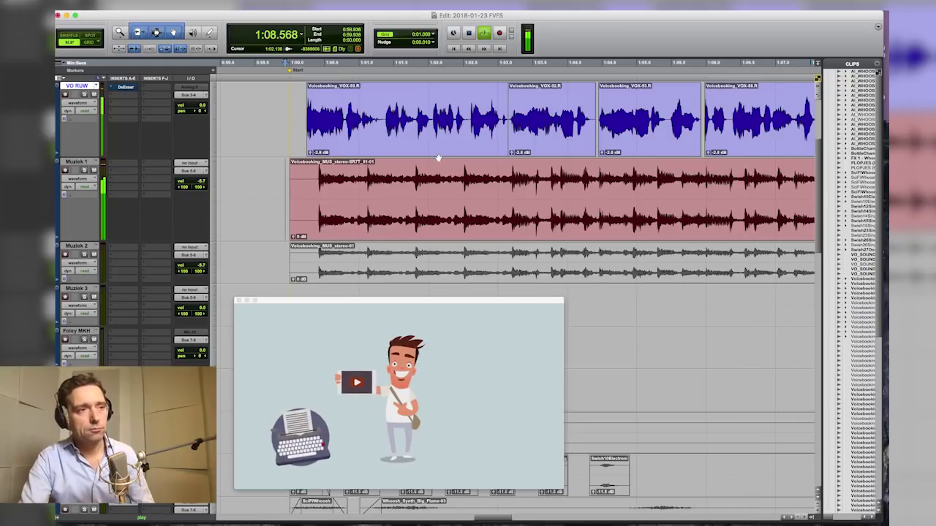
pyautogui.press('space')
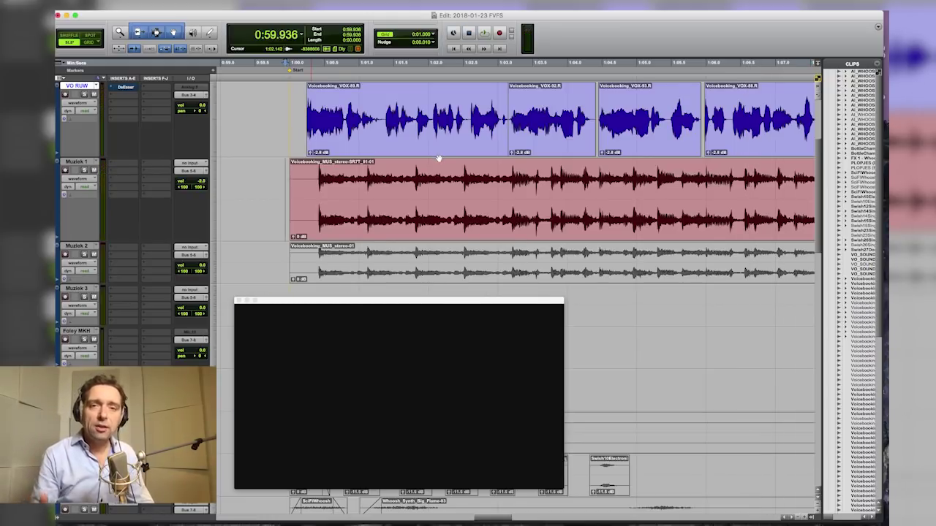